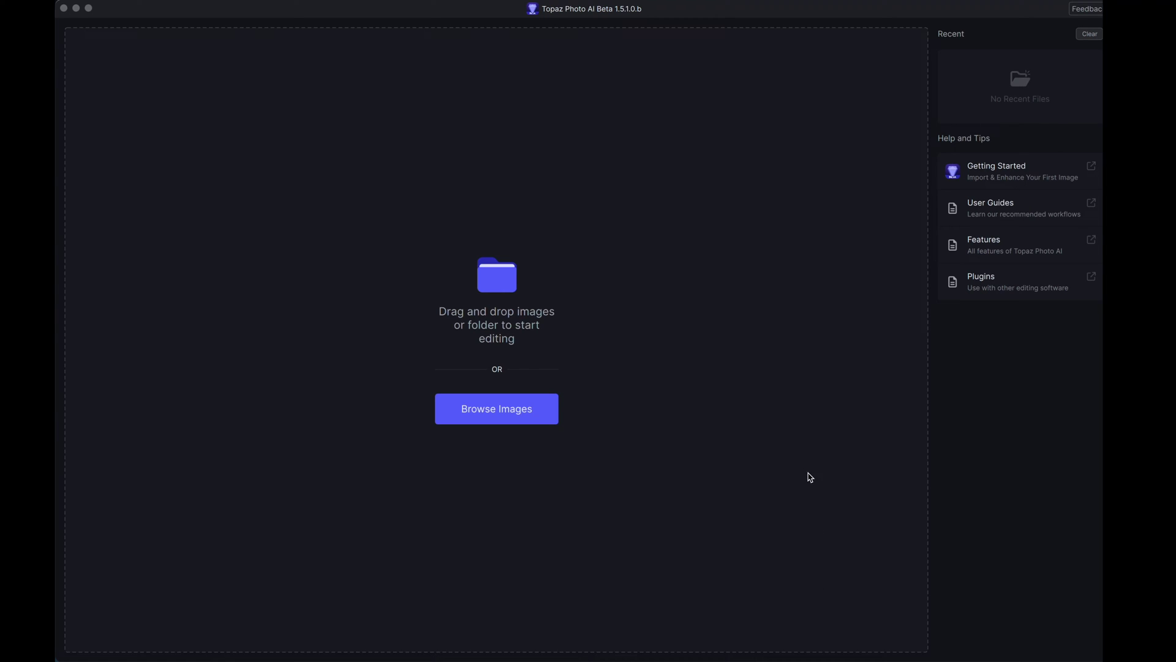
# - Open Face Sample.jpeg from the Desktop for enhancement
pyautogui.click(533, 418)
pyautogui.click(585, 338)
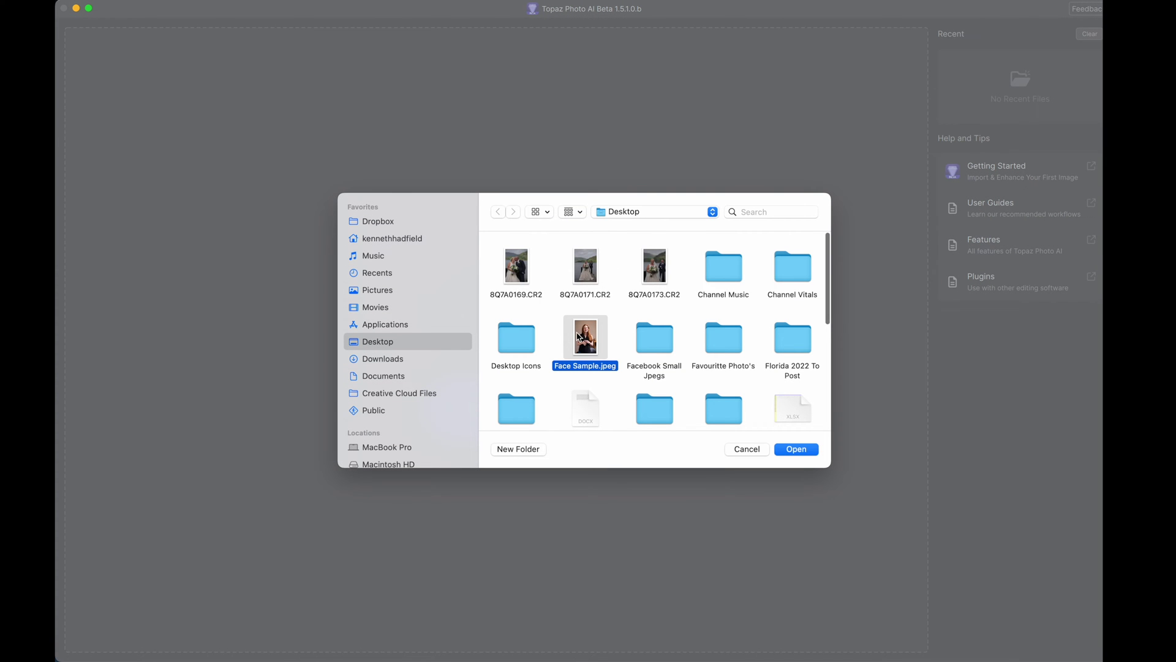
pyautogui.click(797, 449)
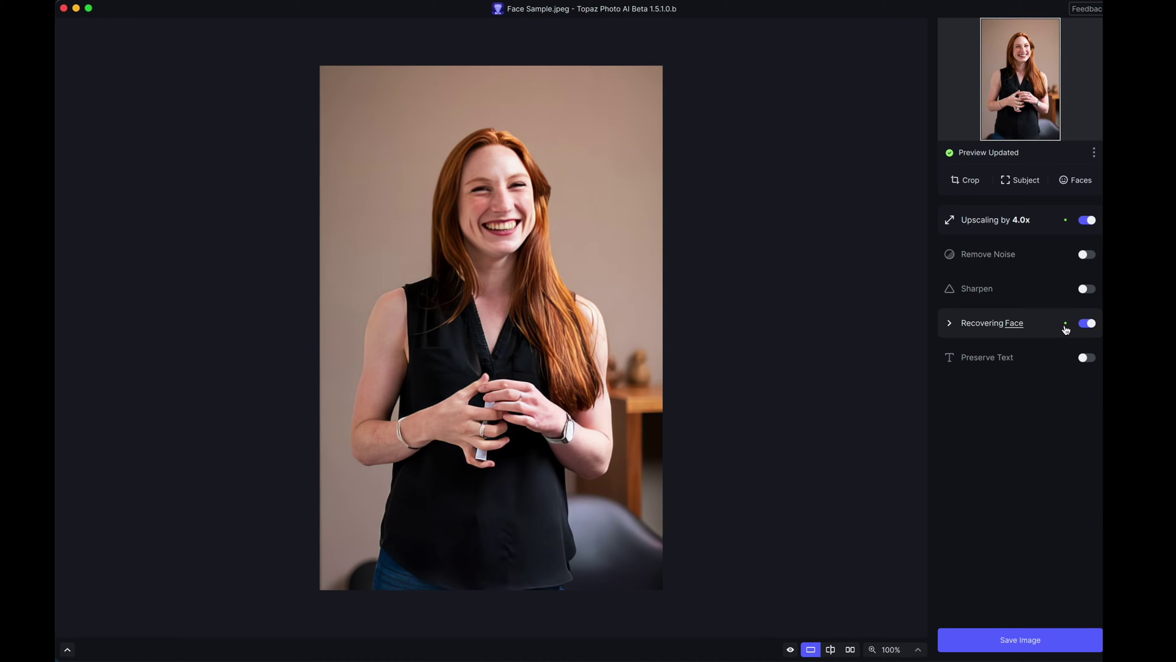
# - Expand the Recovering Face settings, try a lower strength, and set the strength to 79
pyautogui.moveTo(954, 318)
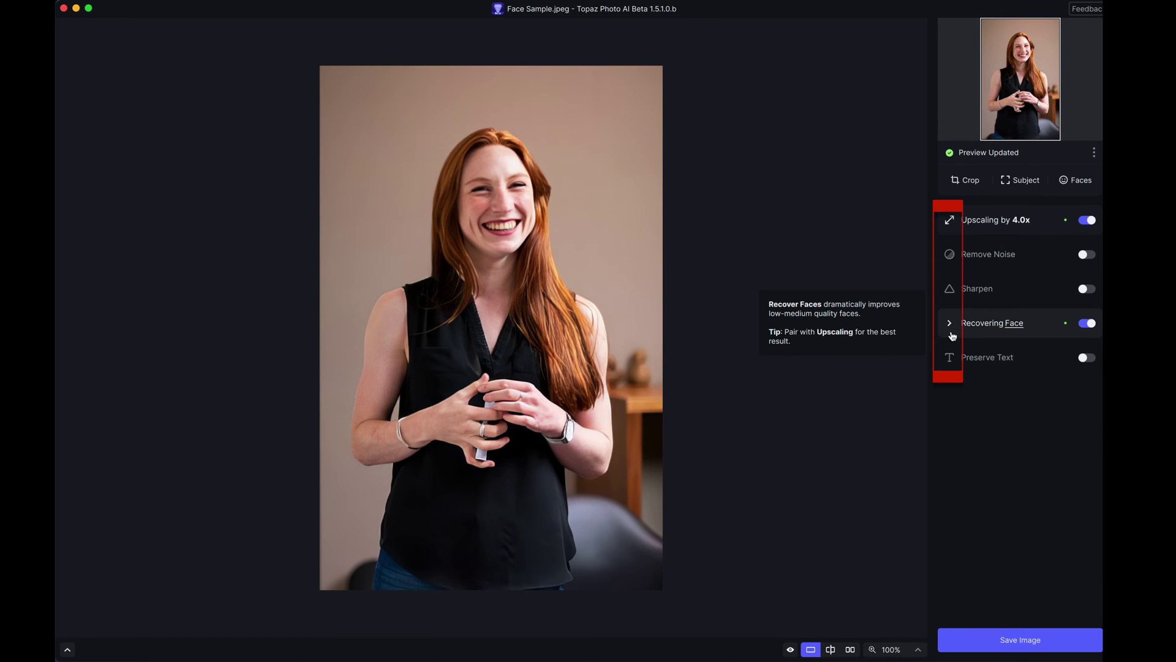
pyautogui.click(951, 326)
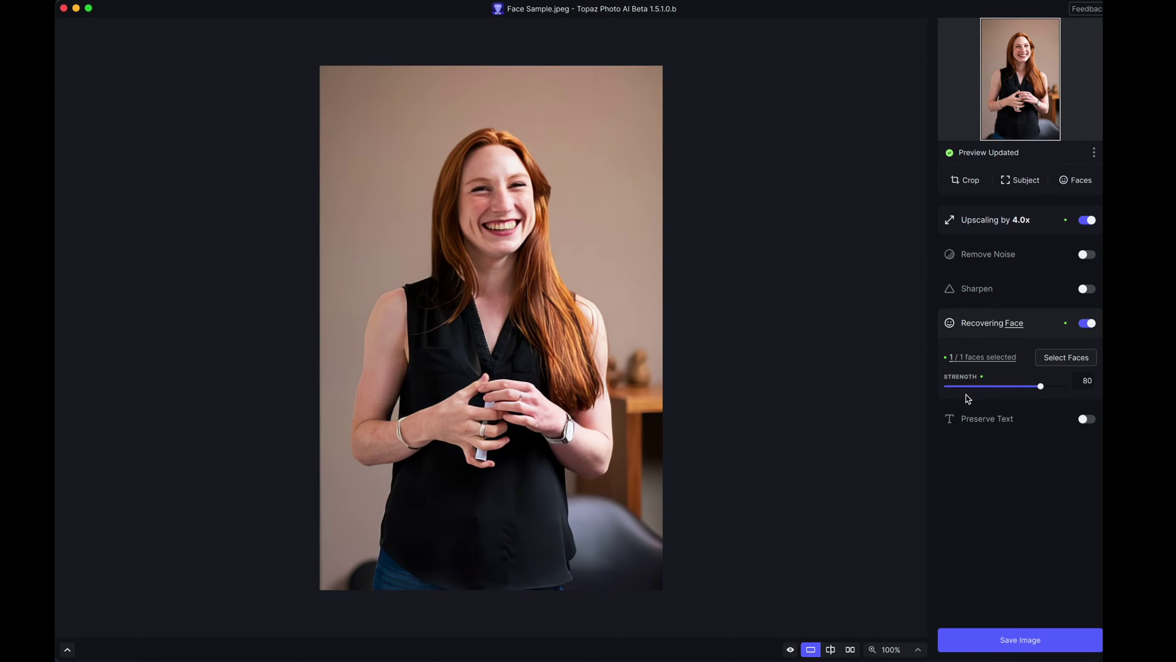
pyautogui.moveTo(956, 363)
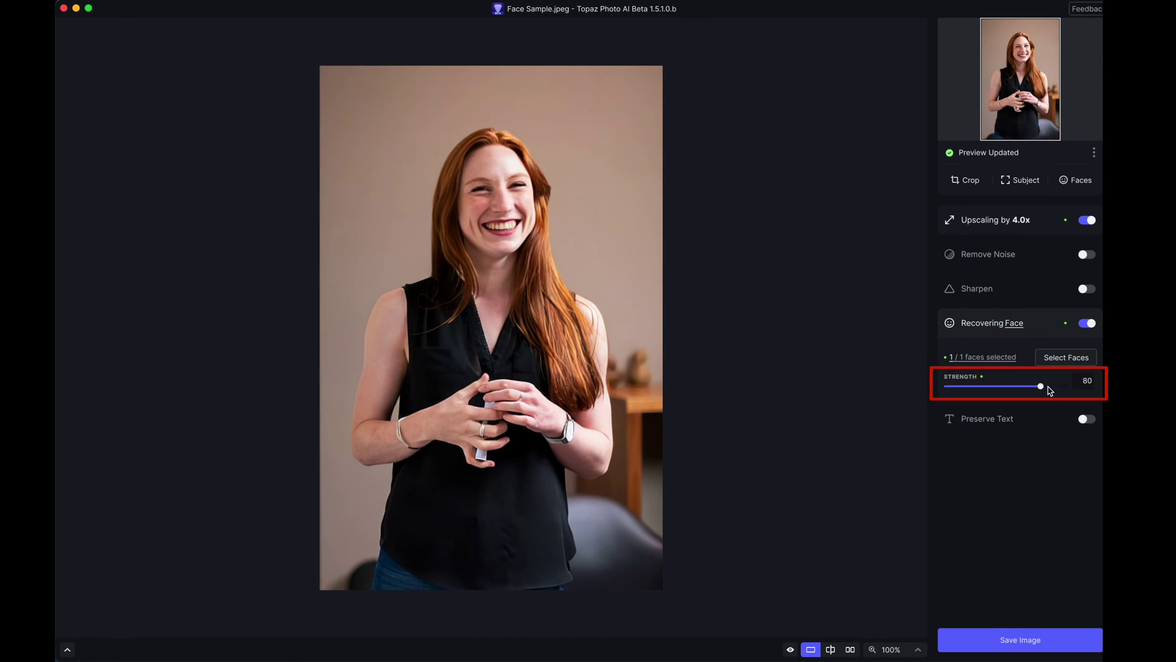
pyautogui.moveTo(1042, 387); pyautogui.dragTo(991, 400)
pyautogui.moveTo(990, 386); pyautogui.dragTo(1041, 385)
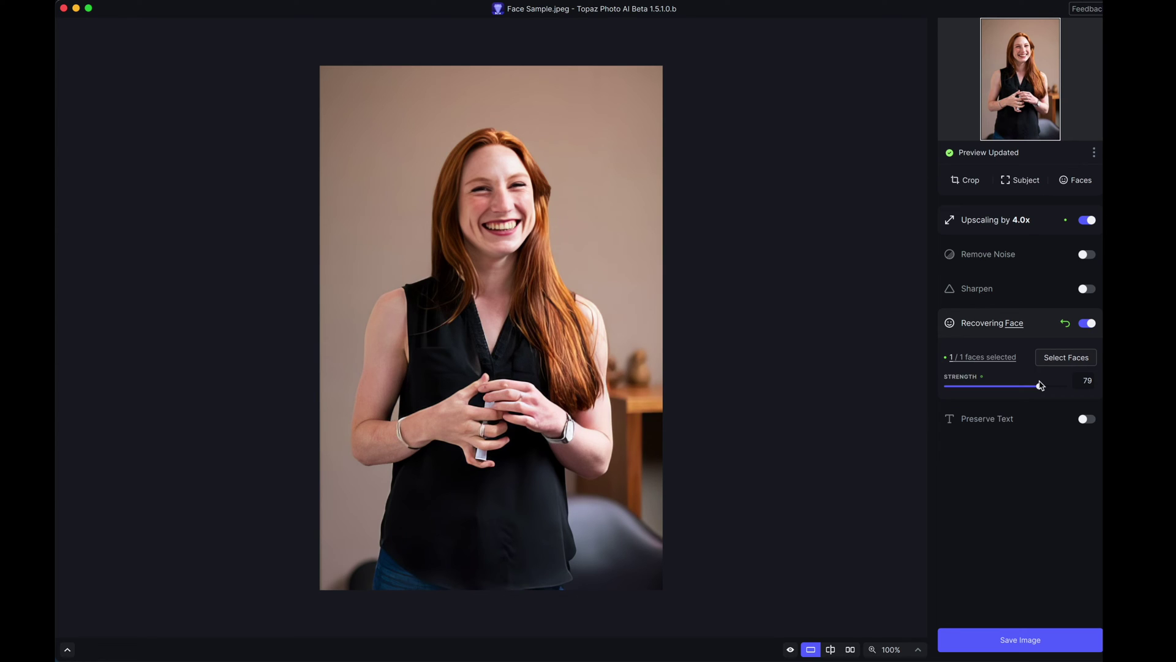
# - View the original portrait, then compare it with the enhanced face in split view at 400% zoom, moving the divider across the face
pyautogui.click(790, 649)
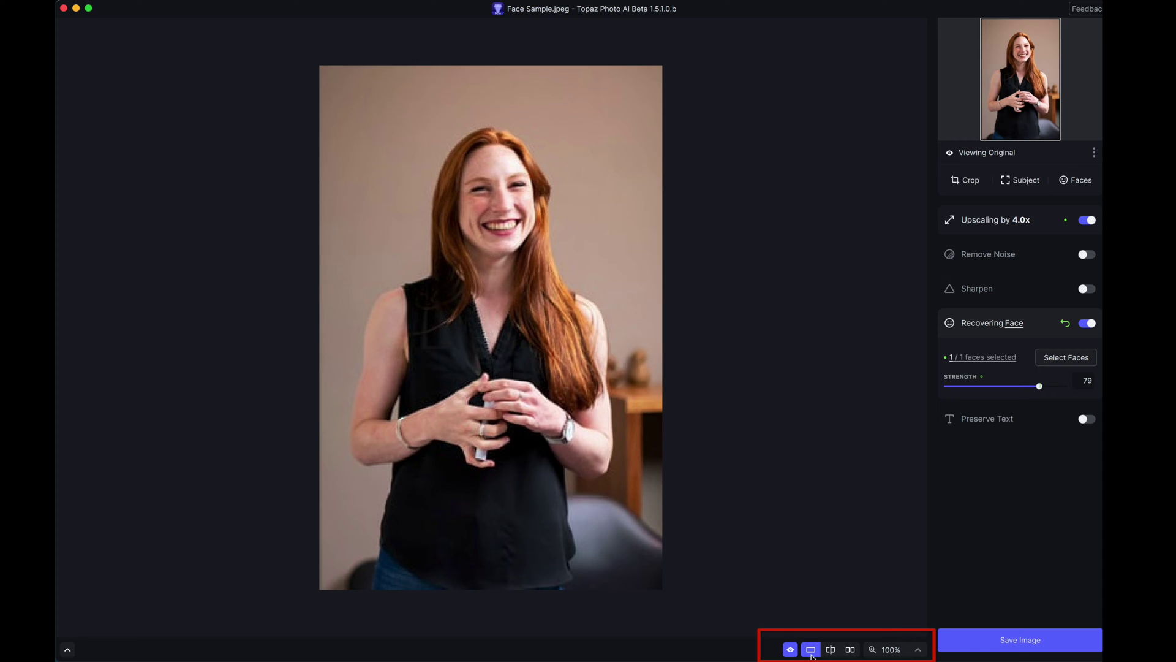
pyautogui.click(832, 651)
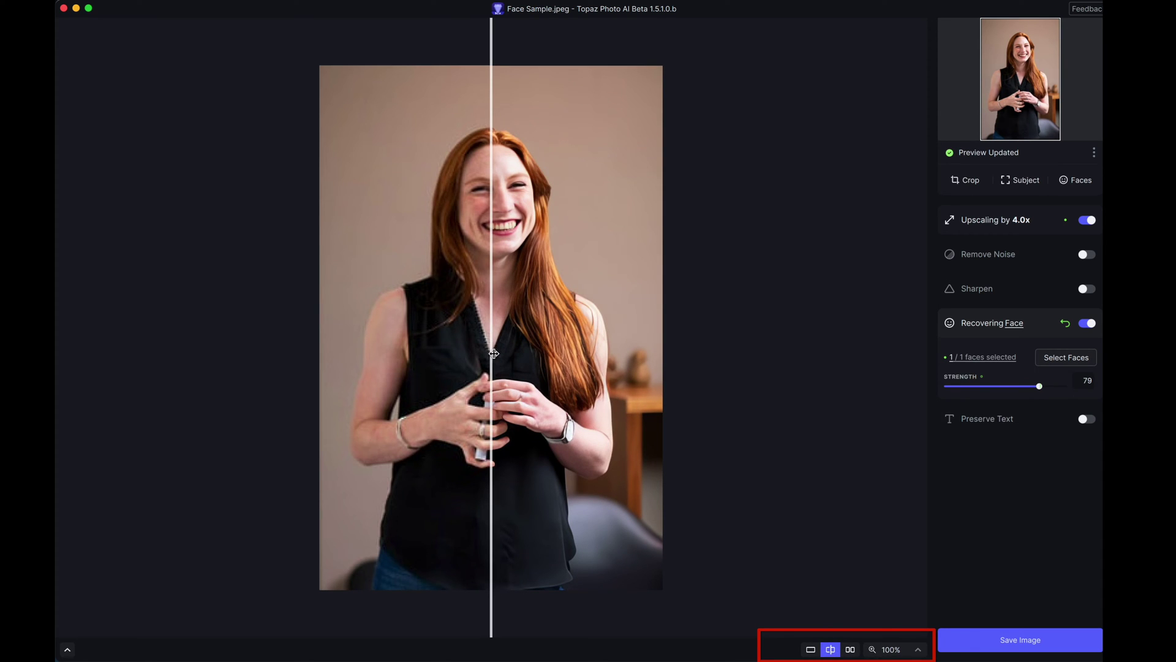
pyautogui.moveTo(492, 353)
pyautogui.mouseDown()
pyautogui.moveTo(588, 345)
pyautogui.moveTo(384, 345)
pyautogui.moveTo(505, 343)
pyautogui.mouseUp()
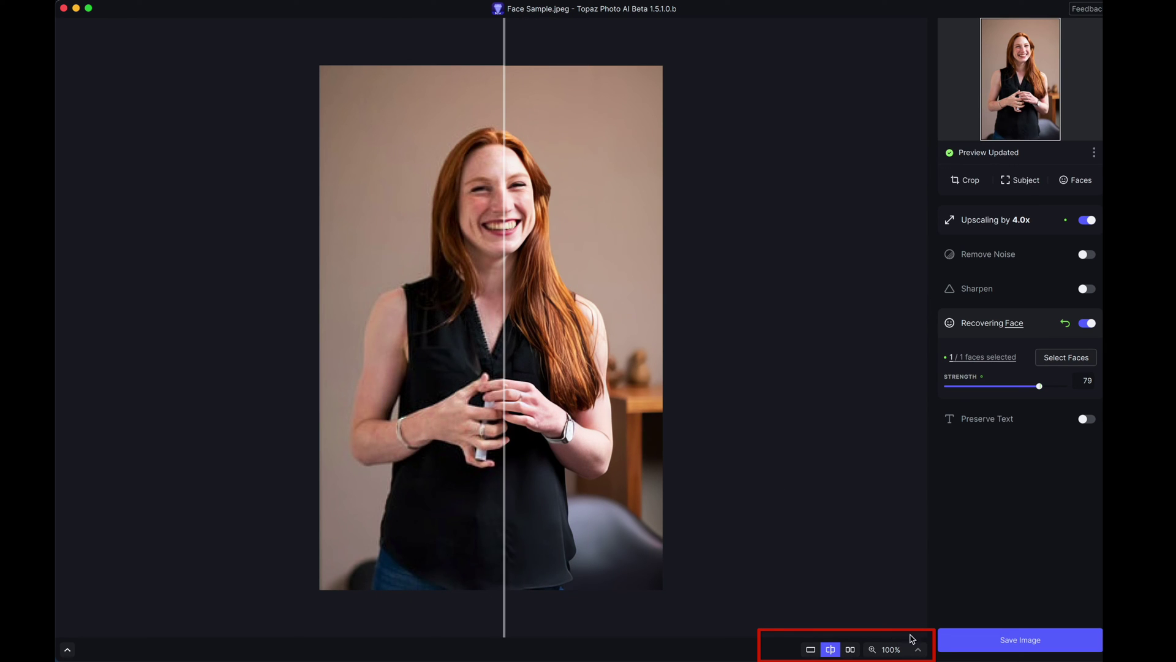
pyautogui.click(920, 651)
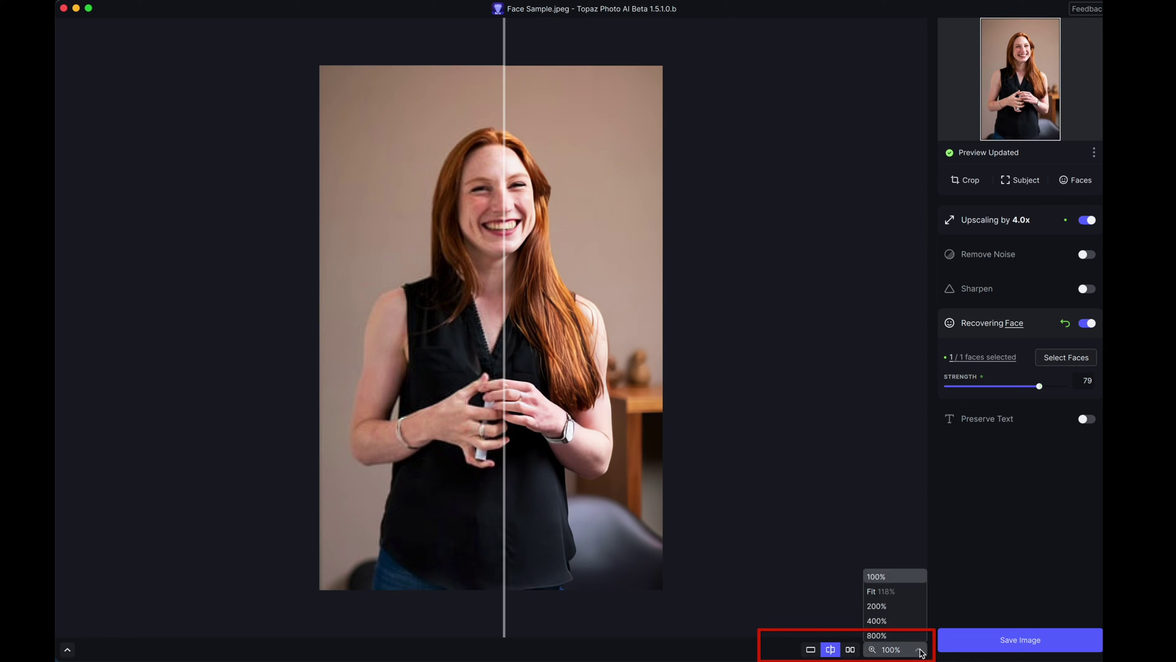
pyautogui.click(889, 618)
pyautogui.moveTo(643, 235); pyautogui.dragTo(649, 538)
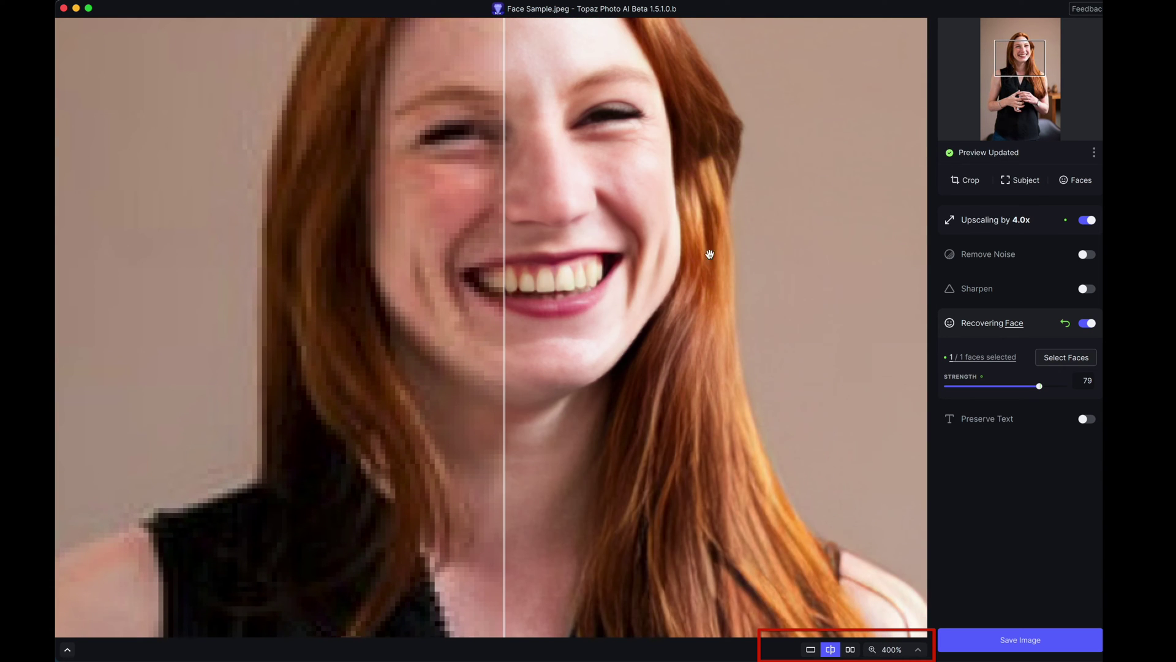
pyautogui.moveTo(504, 303); pyautogui.dragTo(454, 402)
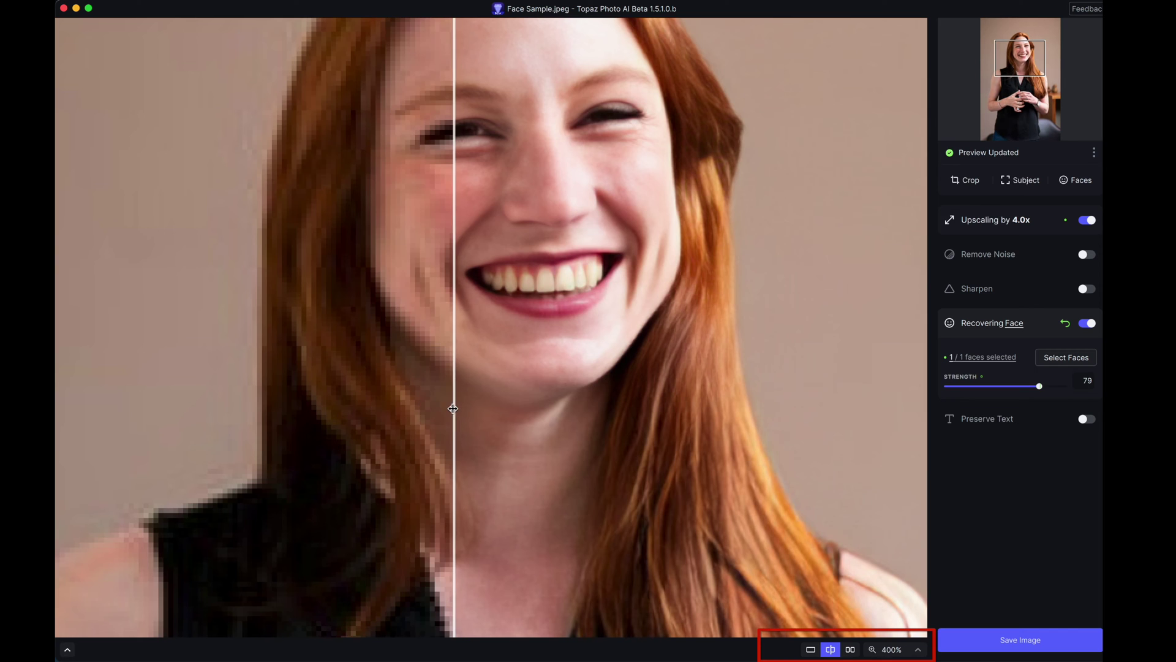
# - Return the split comparison to 100% zoom, then compare original and result side by side at Fit zoom
pyautogui.click(916, 651)
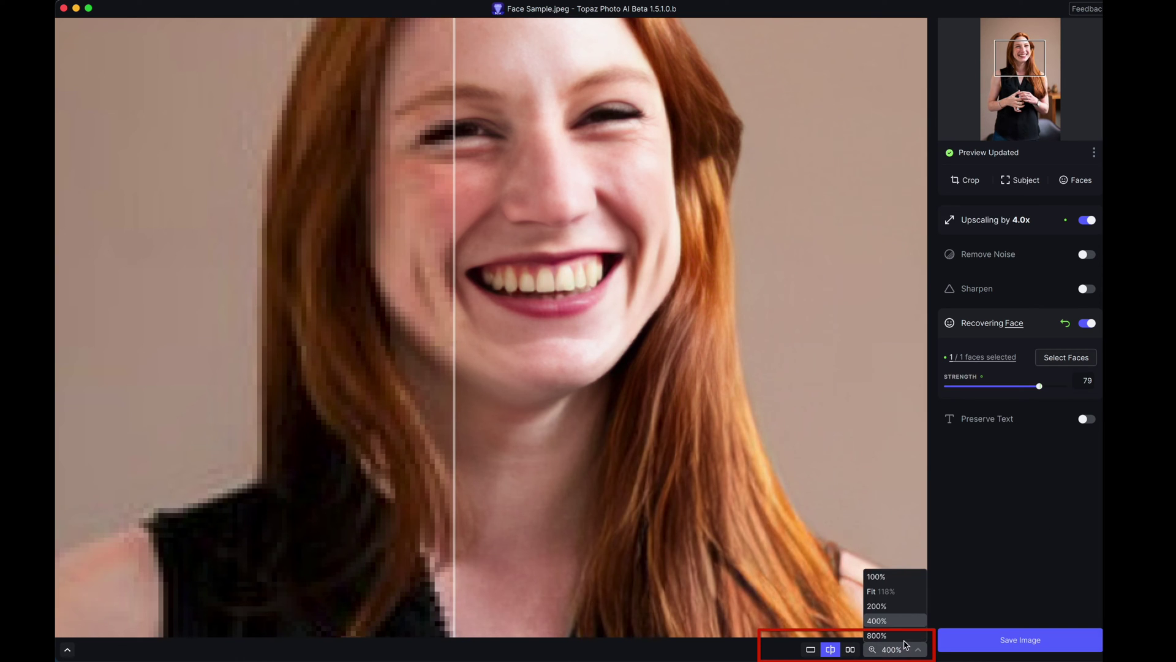
pyautogui.click(876, 576)
pyautogui.moveTo(452, 475); pyautogui.dragTo(502, 478)
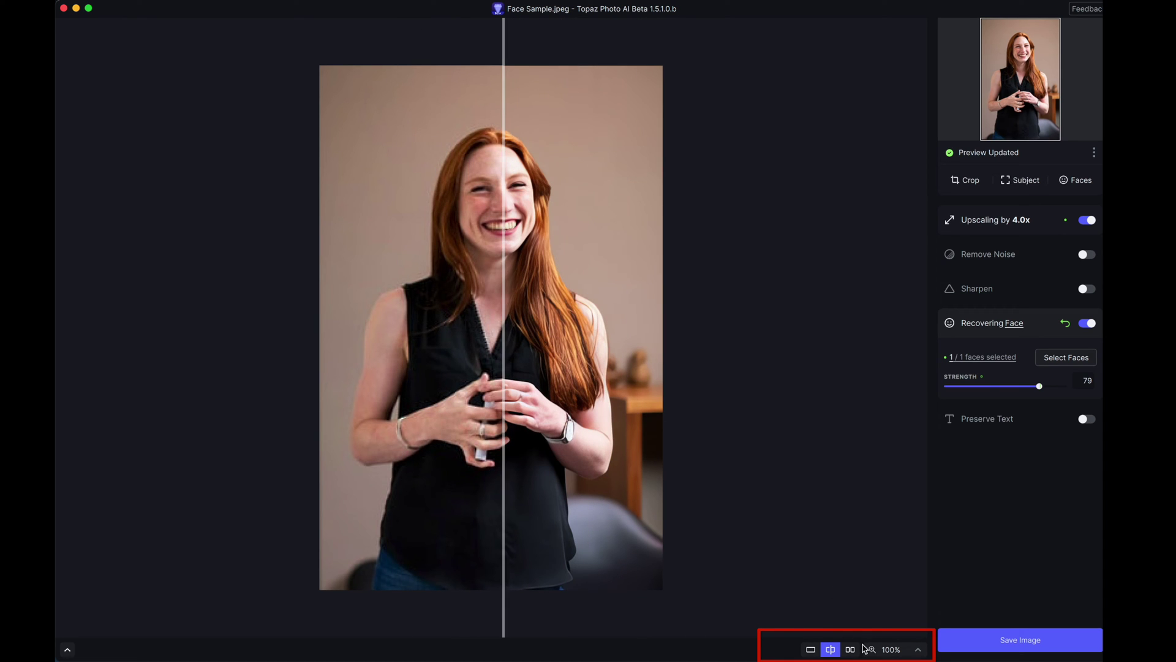
pyautogui.click(851, 650)
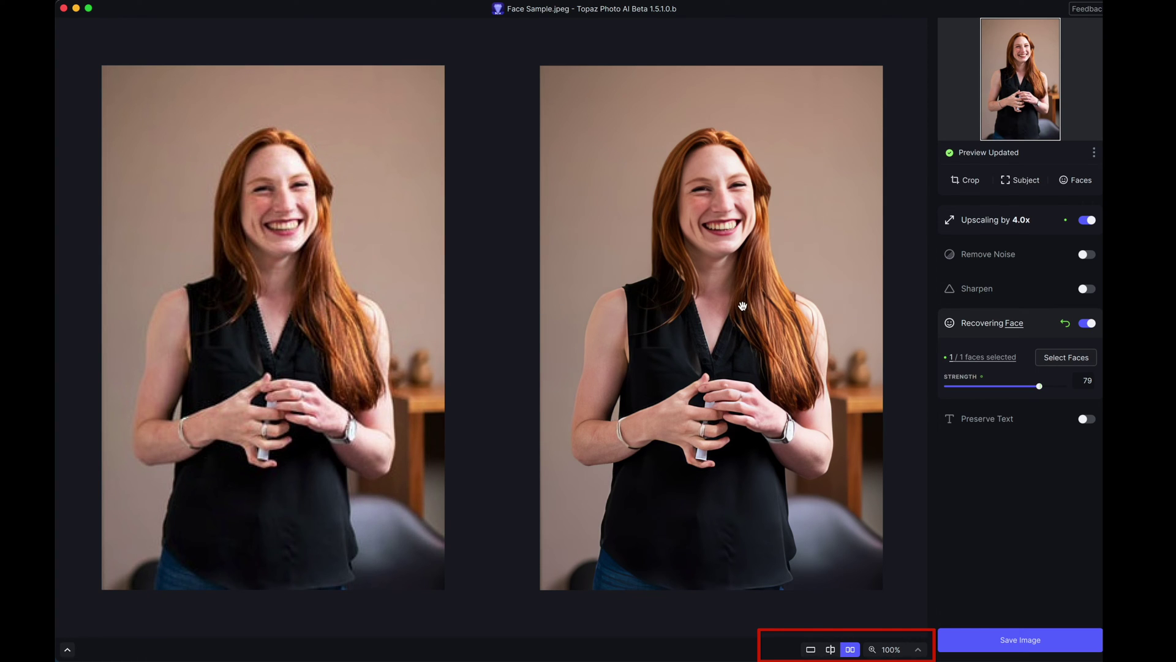
pyautogui.click(919, 649)
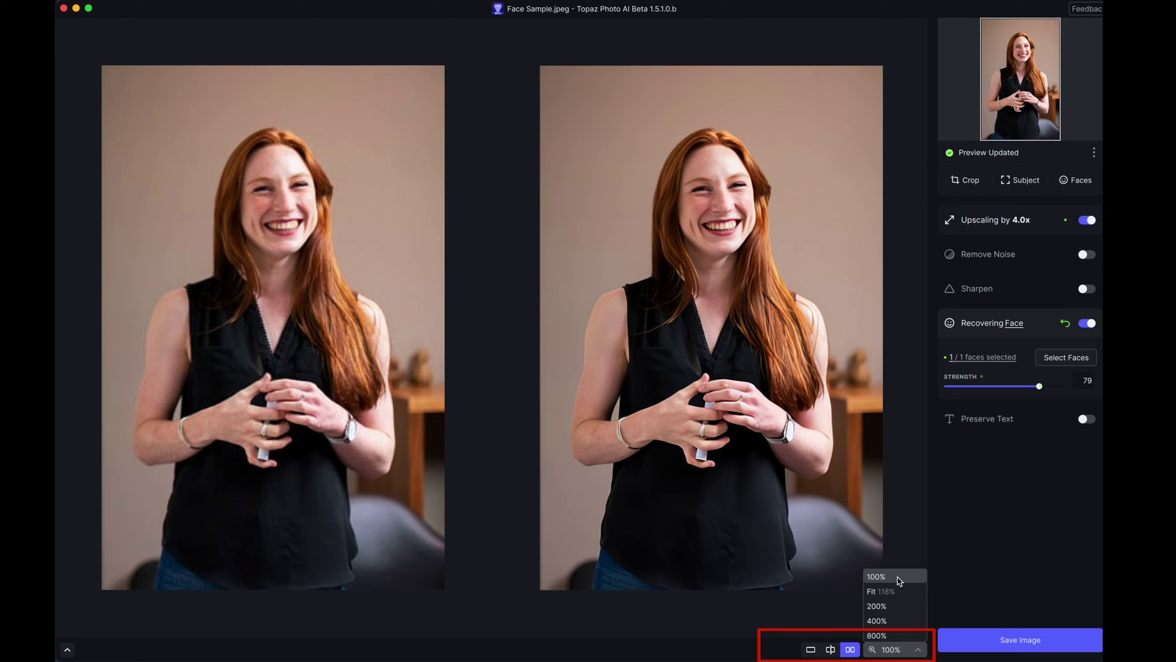
pyautogui.click(896, 592)
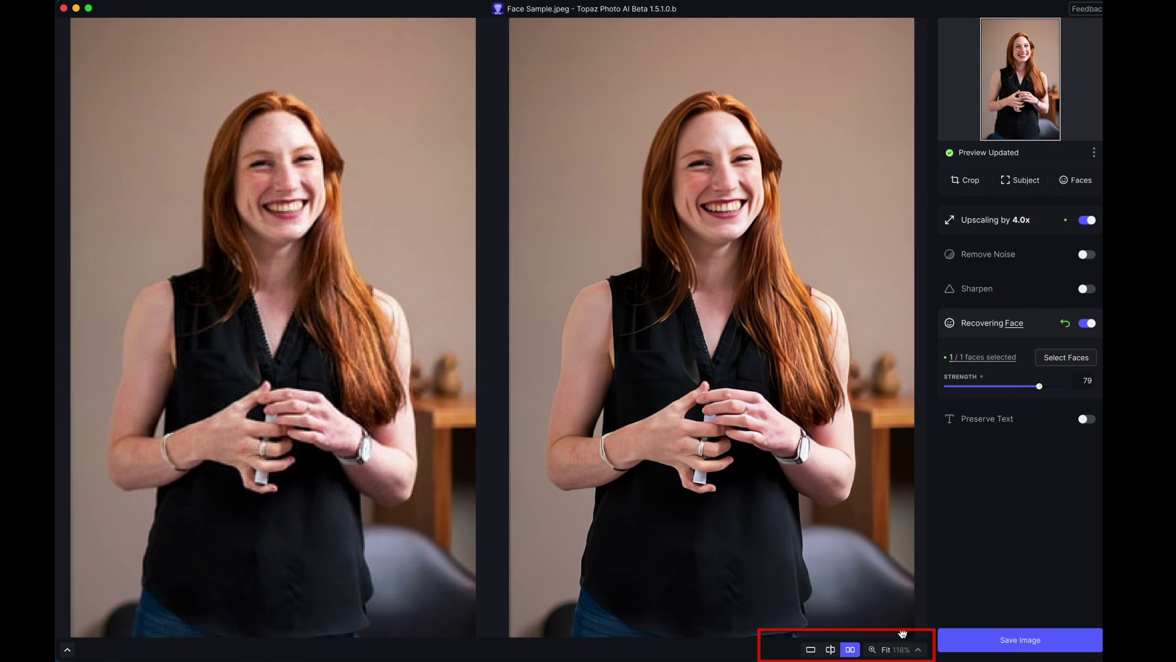
pyautogui.click(917, 651)
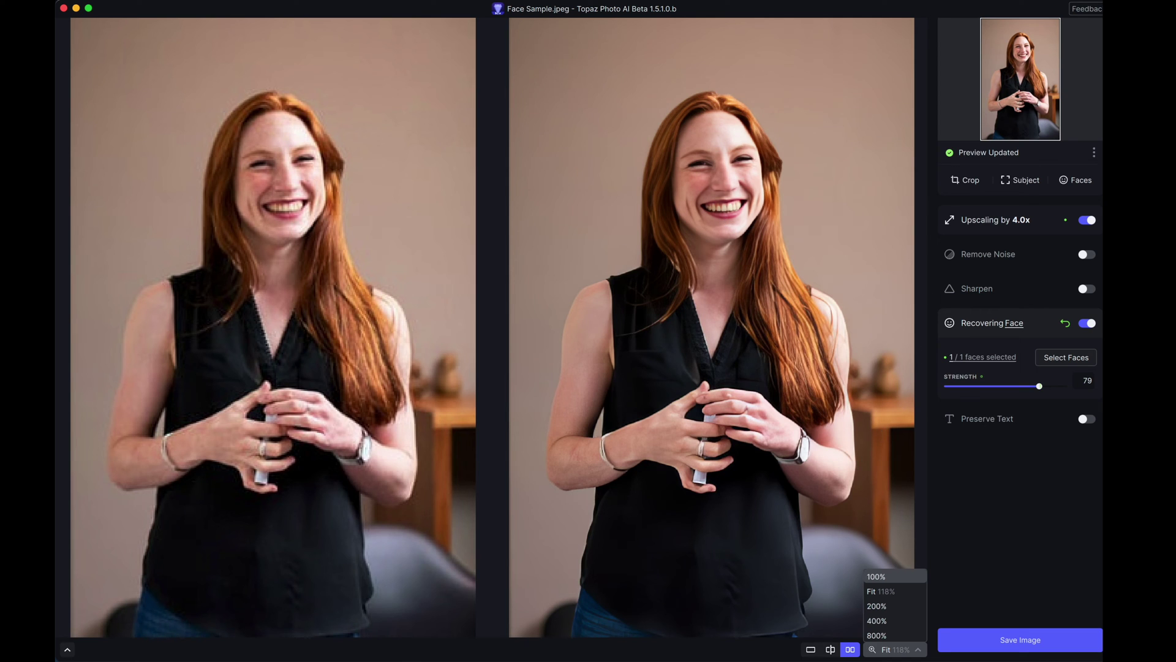
# - Close the portrait and open 8Q7A0169.CR2, 8Q7A0171.CR2 and 8Q7A0173.CR2 together from the Desktop
pyautogui.click(1095, 155)
pyautogui.click(1052, 213)
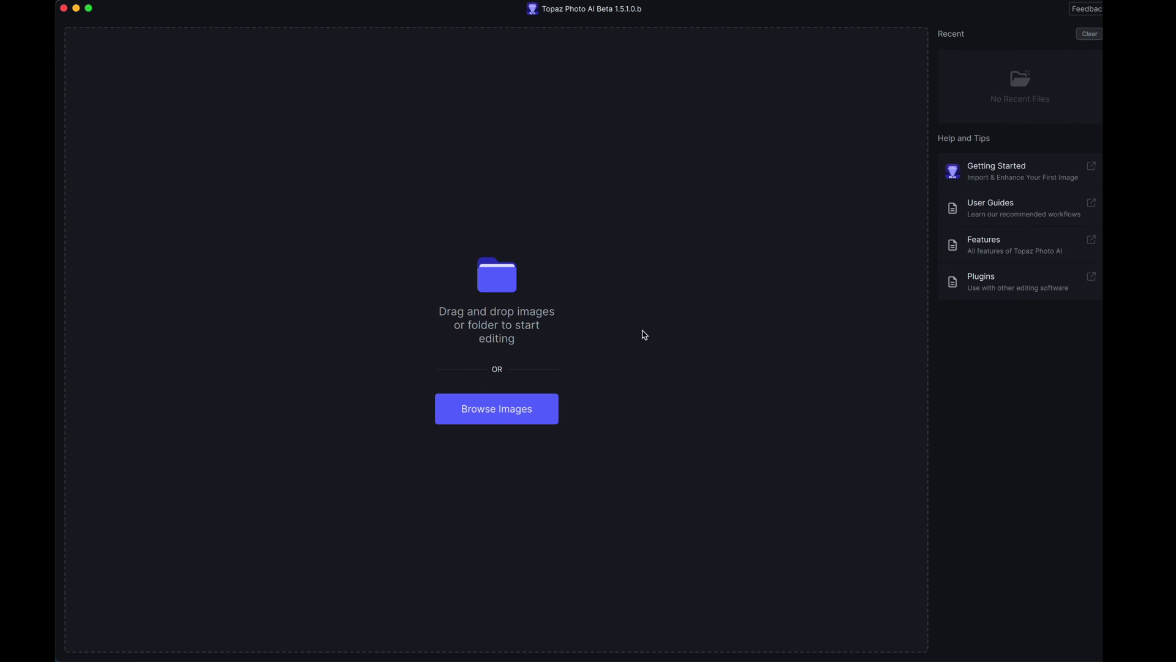
pyautogui.click(518, 406)
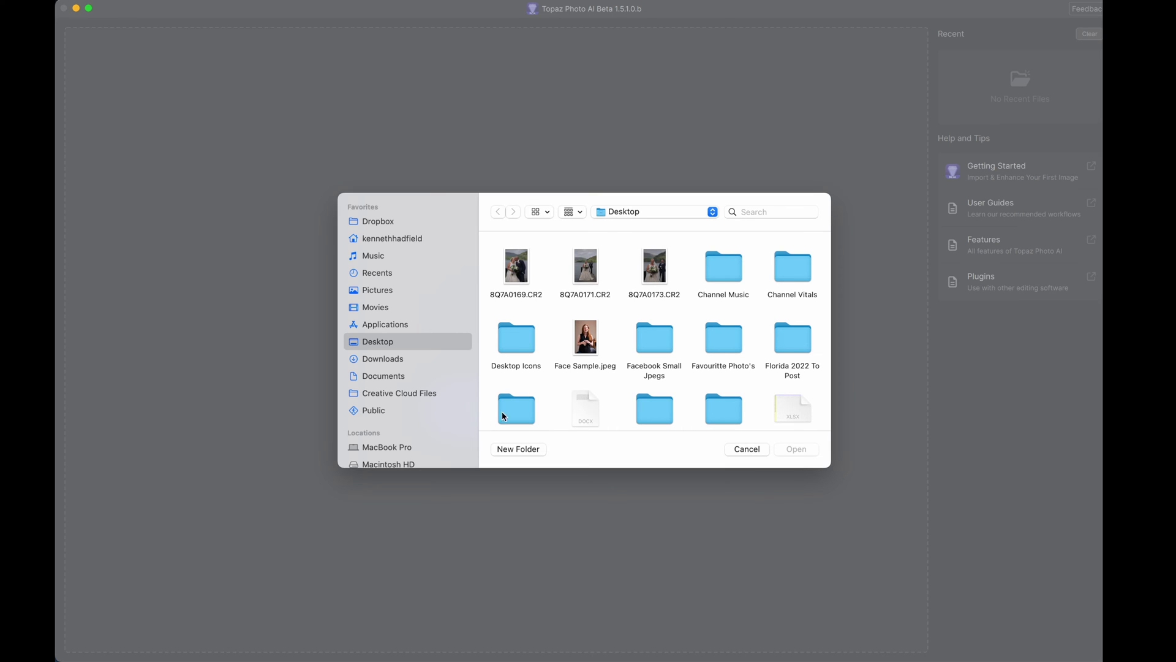
pyautogui.click(576, 351)
pyautogui.click(516, 267)
pyautogui.keyDown('super'); pyautogui.click(586, 267); pyautogui.keyUp('super')
pyautogui.keyDown('super'); pyautogui.click(655, 266); pyautogui.keyUp('super')
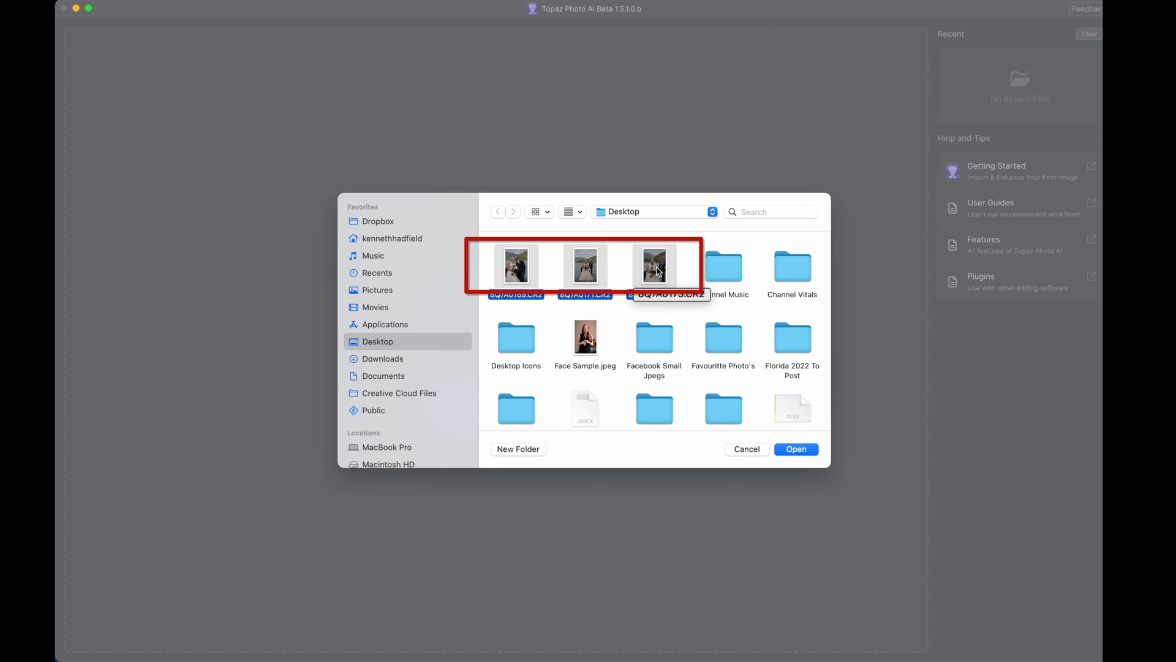
pyautogui.click(806, 456)
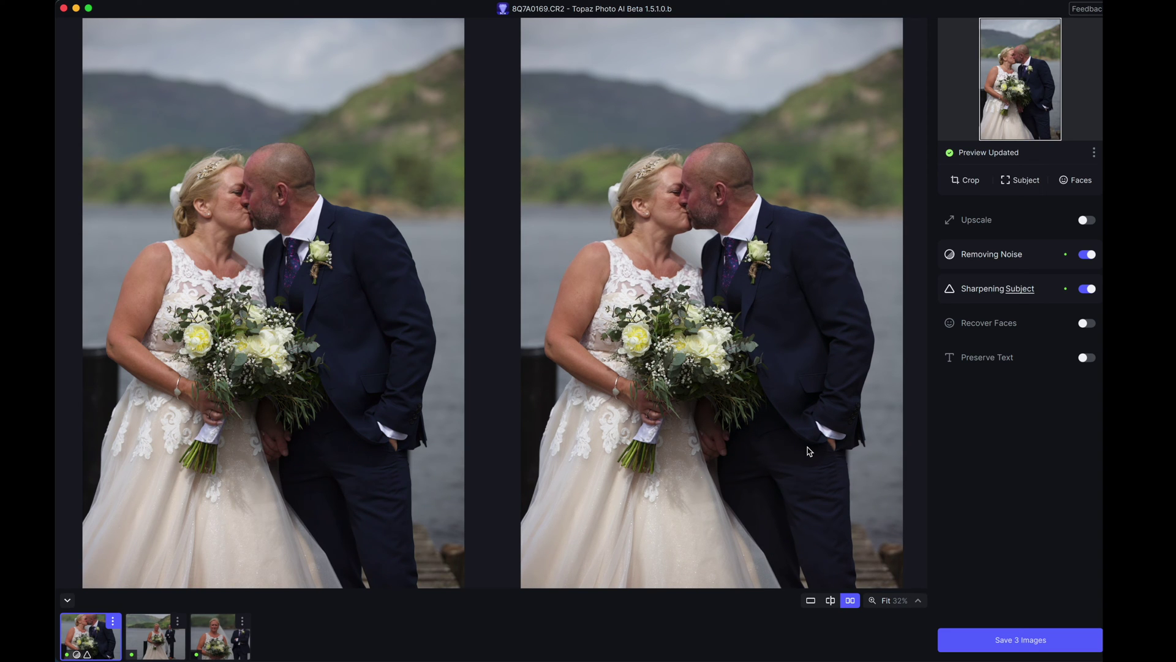
# - Review the Autopilot information of the three images and expand the Removing Noise and Sharpening settings of 8Q7A0169.CR2
pyautogui.moveTo(104, 643)
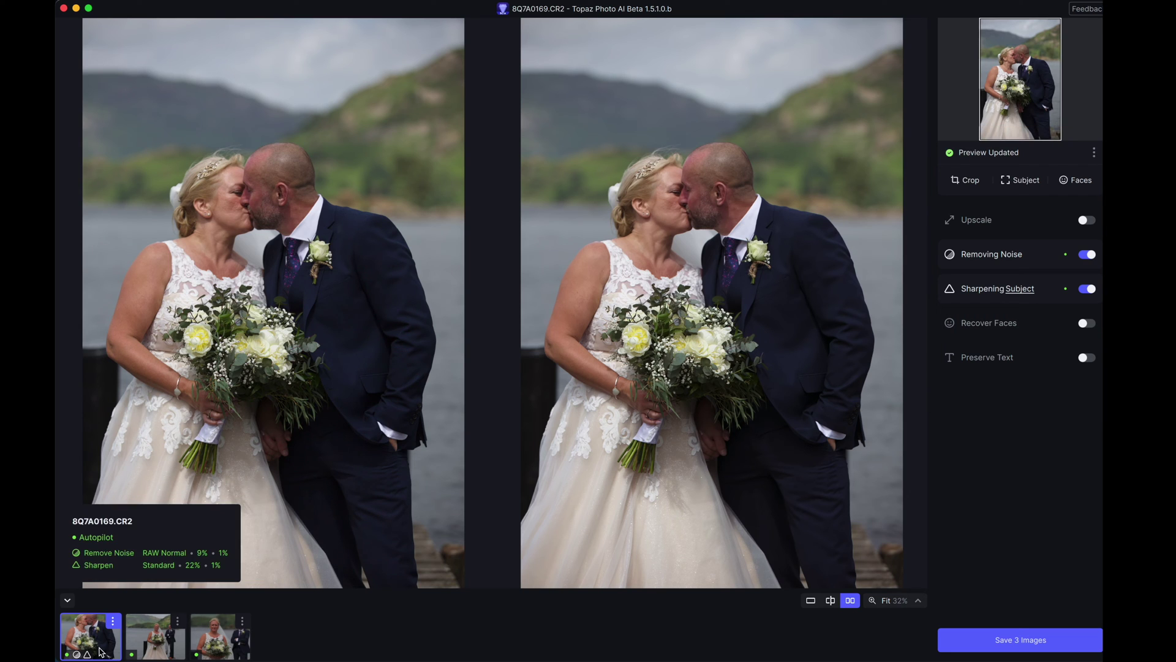
pyautogui.moveTo(145, 647)
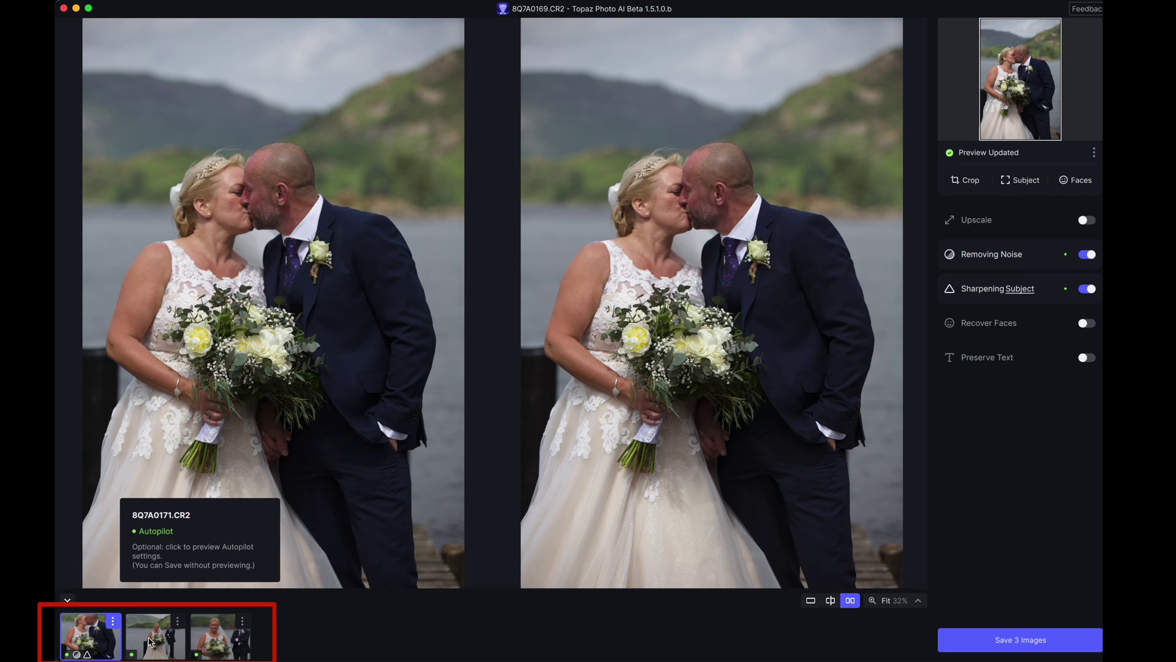
pyautogui.moveTo(215, 628)
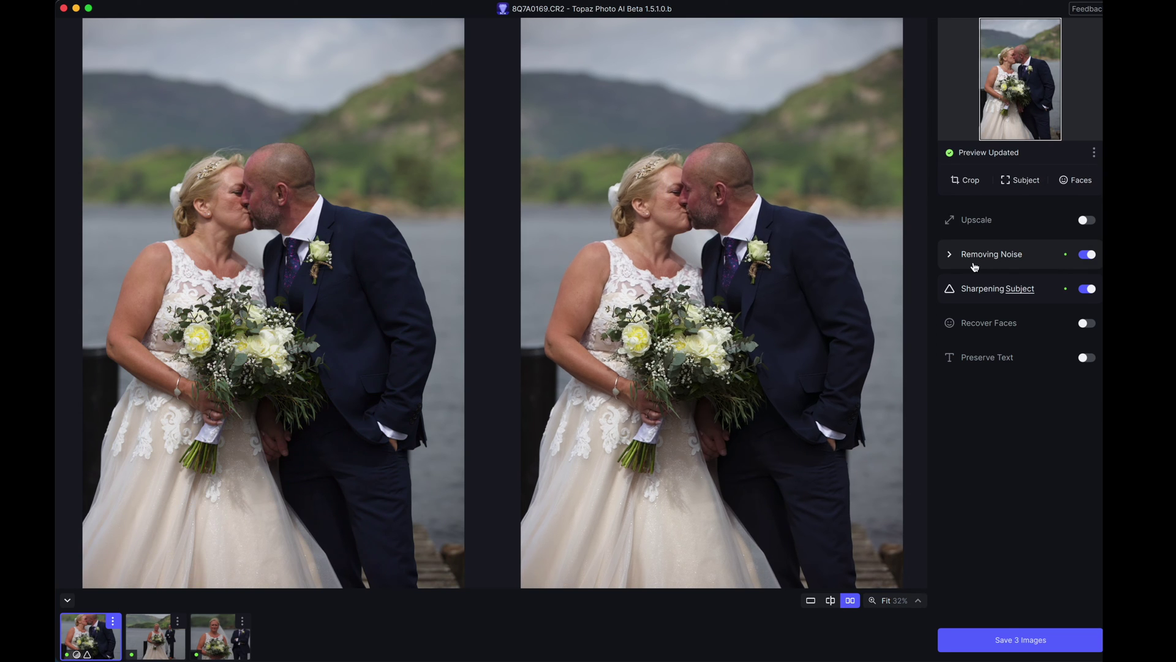
pyautogui.click(951, 256)
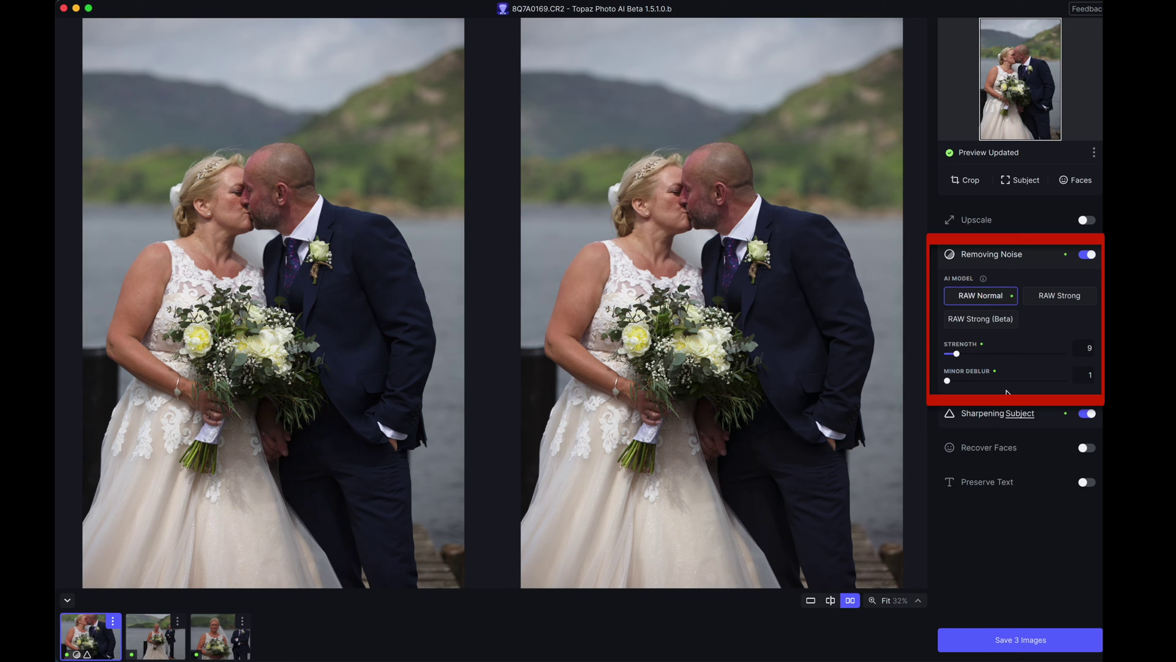
pyautogui.moveTo(952, 422)
pyautogui.click(951, 418)
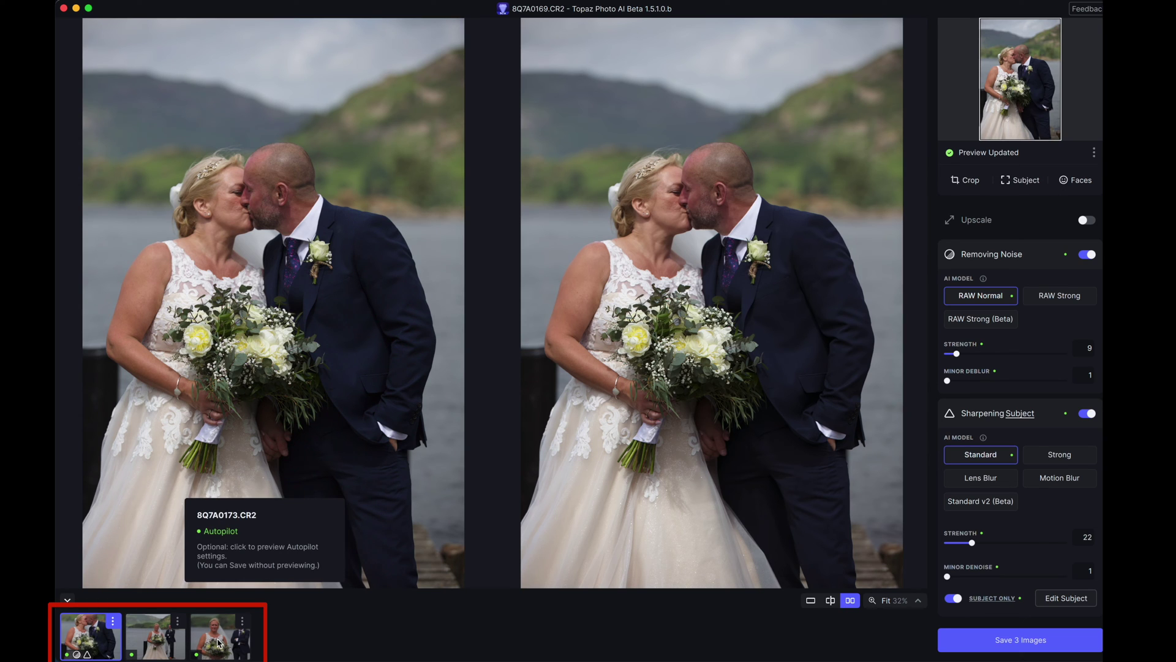
# - Apply the current settings of 8Q7A0169.CR2 to all open images and check the copied settings on 8Q7A0171.CR2
pyautogui.click(113, 622)
pyautogui.moveTo(154, 571)
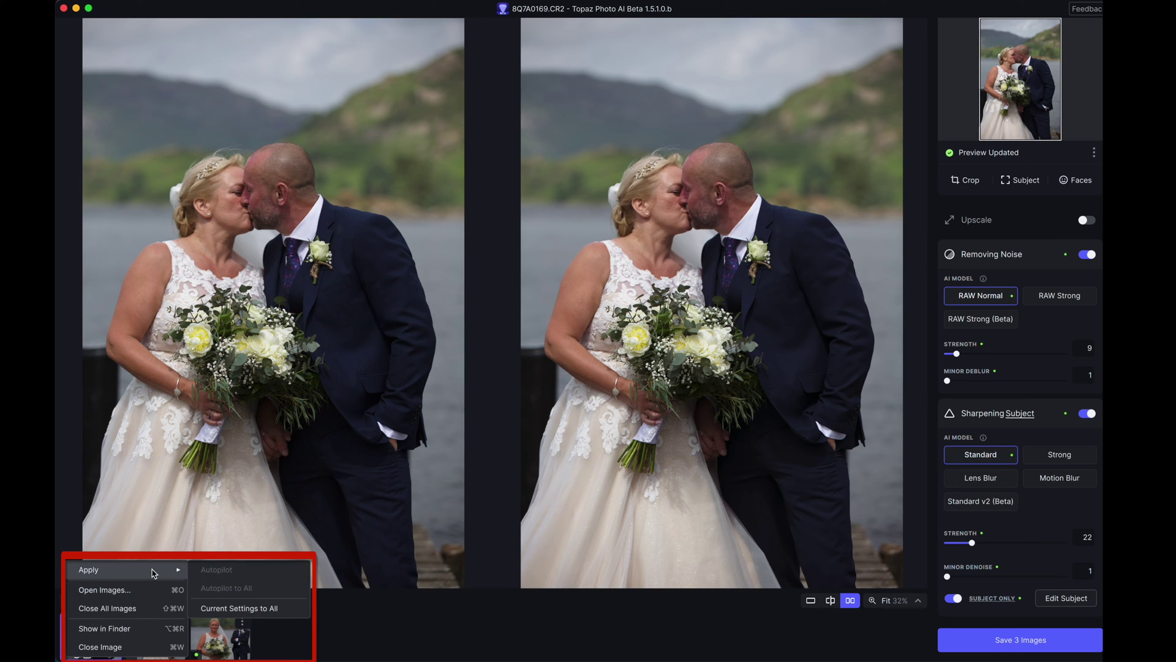
pyautogui.click(251, 615)
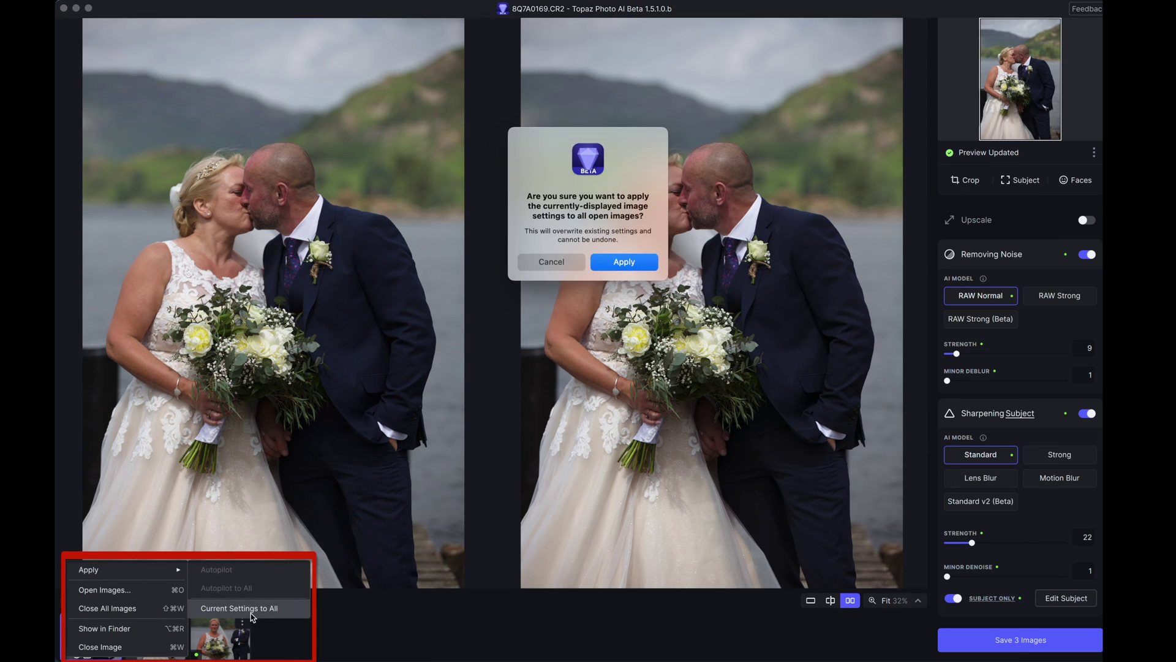
pyautogui.click(614, 260)
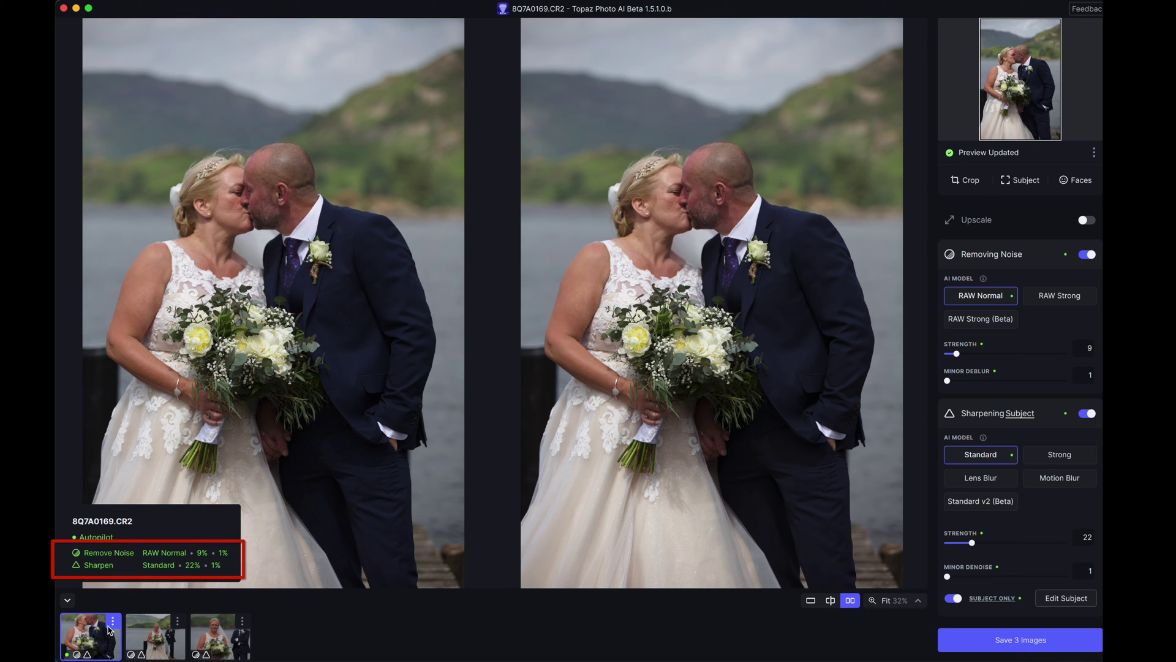
pyautogui.moveTo(153, 621)
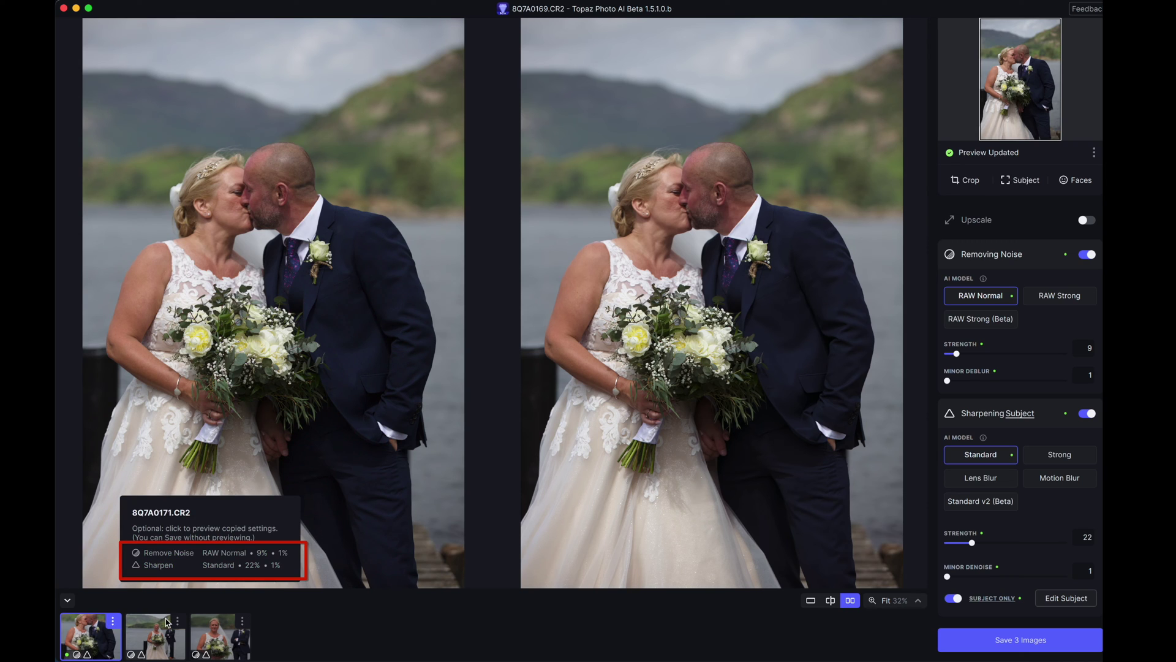
# - Edit the subject selection of 8Q7A0173.CR2, adding the man in the background to the mask with a 554 px Regular Brush
pyautogui.click(207, 641)
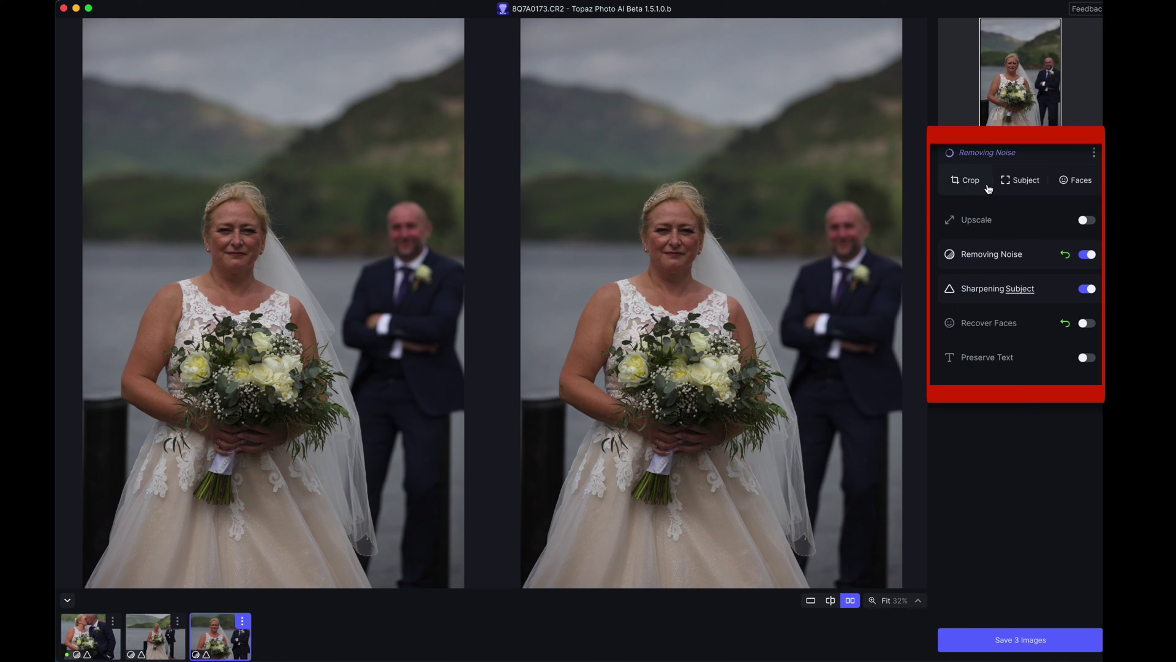
pyautogui.moveTo(1025, 183)
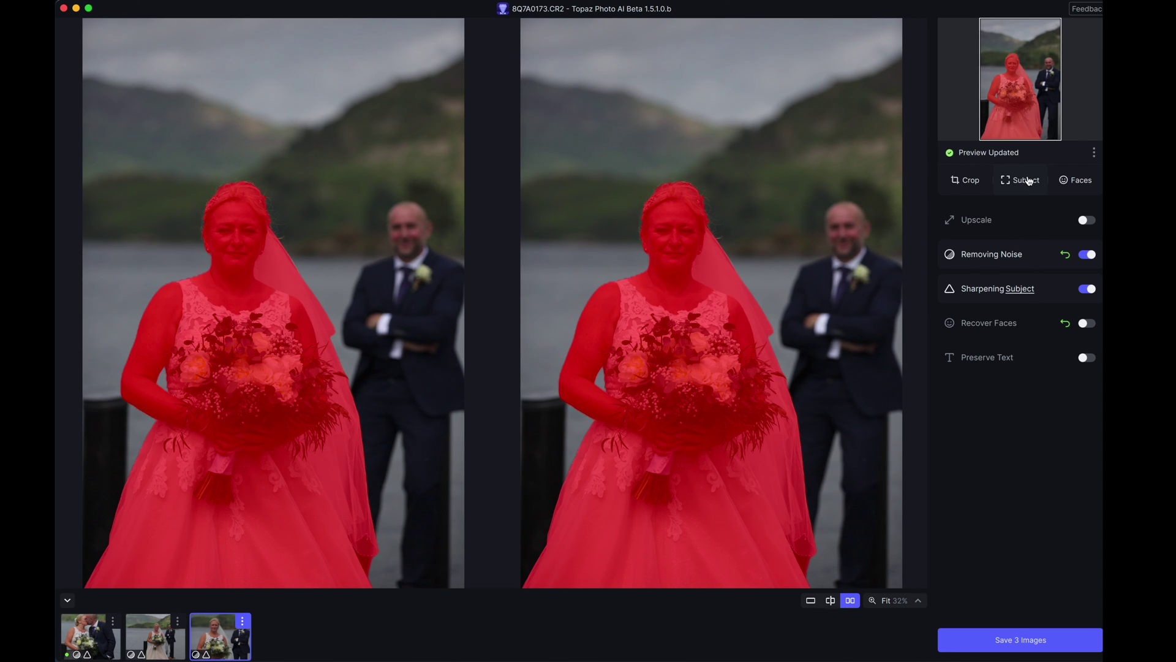
pyautogui.click(1019, 180)
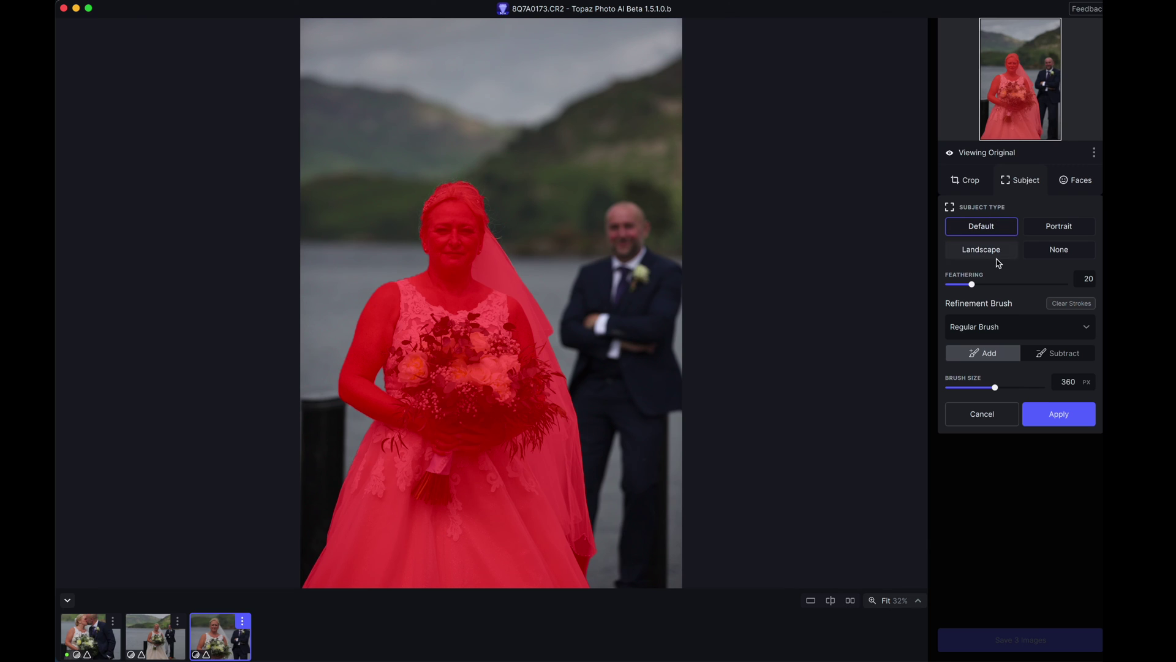
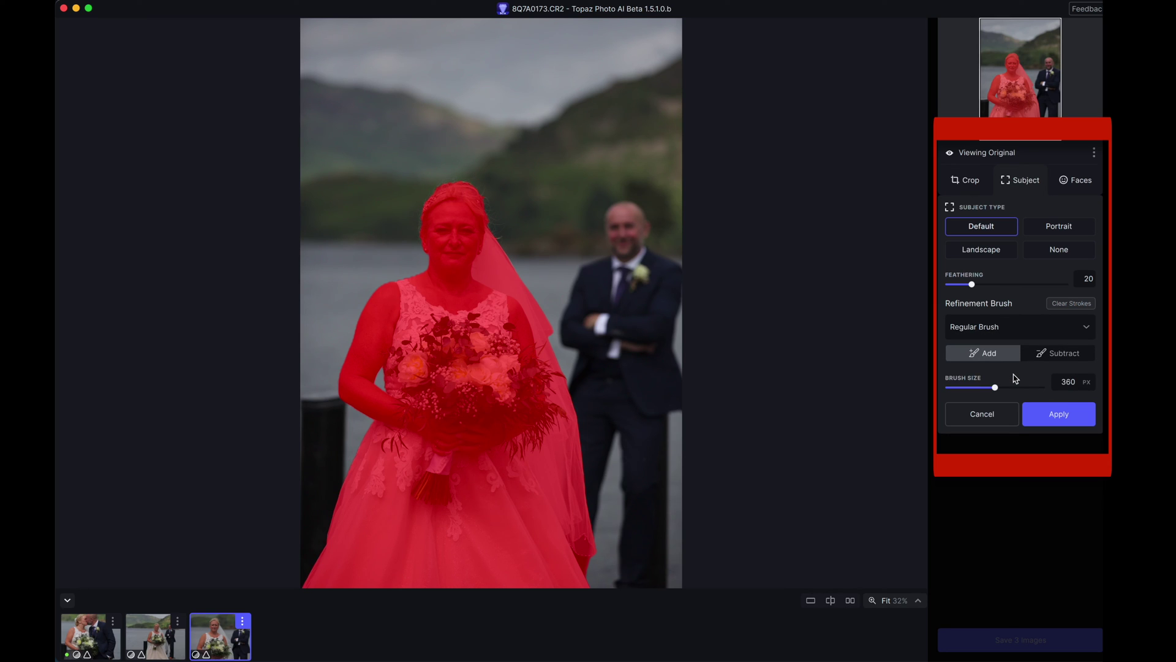
pyautogui.moveTo(995, 388)
pyautogui.mouseDown()
pyautogui.moveTo(969, 387)
pyautogui.moveTo(1029, 387)
pyautogui.moveTo(1003, 387)
pyautogui.mouseUp()
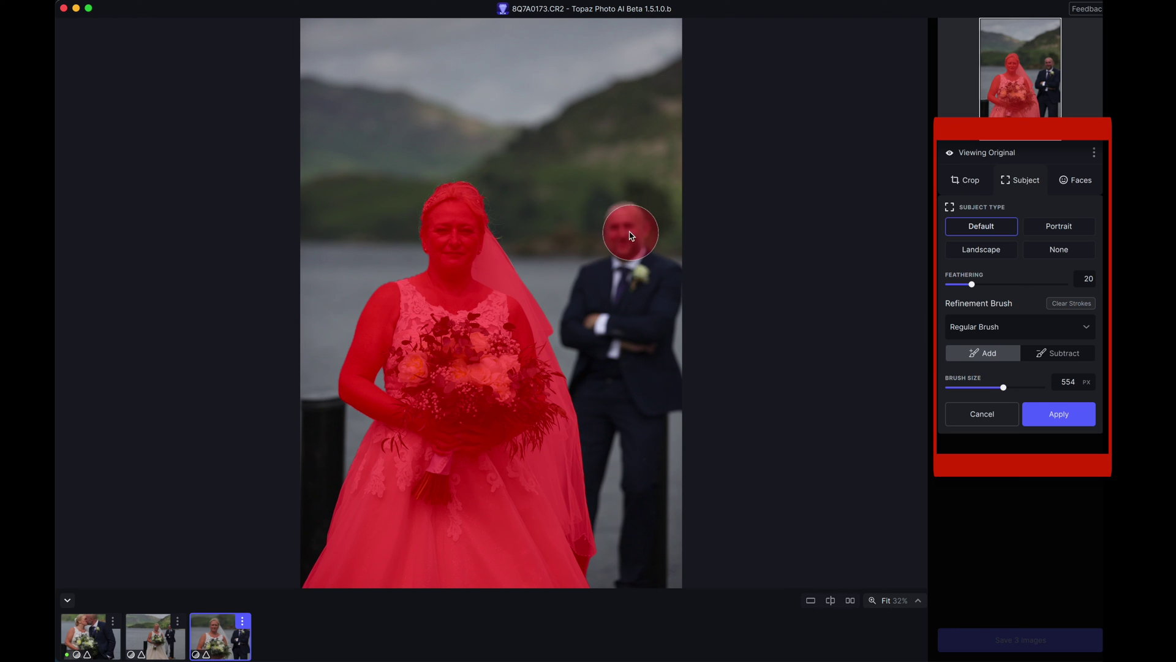
pyautogui.moveTo(626, 239)
pyautogui.mouseDown()
pyautogui.moveTo(627, 264)
pyautogui.moveTo(591, 298)
pyautogui.moveTo(585, 321)
pyautogui.moveTo(600, 378)
pyautogui.moveTo(587, 469)
pyautogui.moveTo(643, 272)
pyautogui.moveTo(662, 265)
pyautogui.moveTo(647, 363)
pyautogui.moveTo(661, 523)
pyautogui.moveTo(648, 579)
pyautogui.moveTo(631, 535)
pyautogui.moveTo(638, 569)
pyautogui.mouseUp()
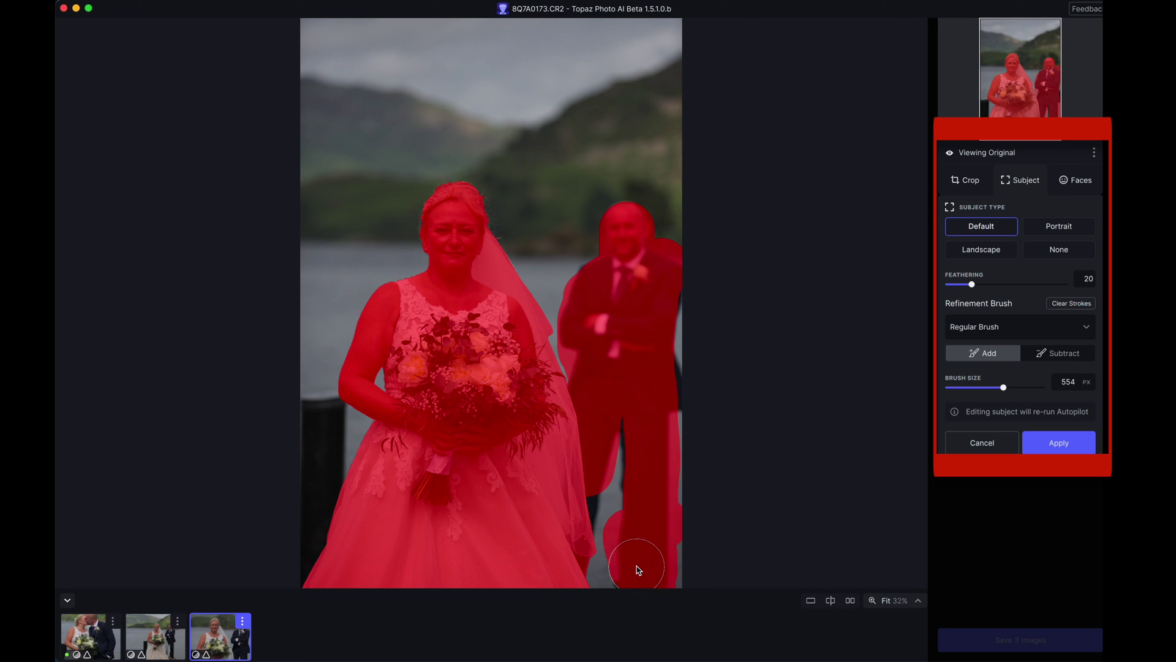
# - Subtract the man in the background from the subject mask and apply the selection
pyautogui.click(1071, 357)
pyautogui.moveTo(625, 231)
pyautogui.mouseDown()
pyautogui.moveTo(599, 293)
pyautogui.moveTo(584, 297)
pyautogui.moveTo(595, 276)
pyautogui.moveTo(582, 340)
pyautogui.moveTo(610, 404)
pyautogui.moveTo(607, 378)
pyautogui.moveTo(636, 537)
pyautogui.moveTo(636, 561)
pyautogui.moveTo(624, 562)
pyautogui.moveTo(643, 583)
pyautogui.moveTo(677, 568)
pyautogui.moveTo(665, 488)
pyautogui.moveTo(673, 259)
pyautogui.moveTo(632, 291)
pyautogui.moveTo(638, 367)
pyautogui.mouseUp()
pyautogui.click(1063, 444)
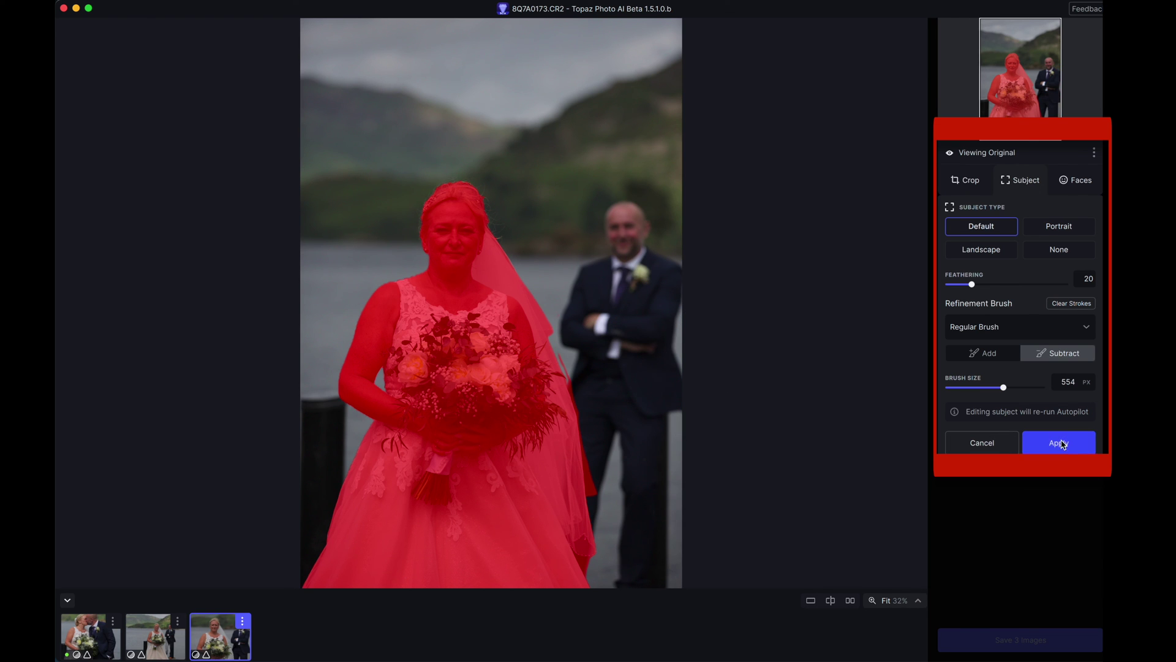